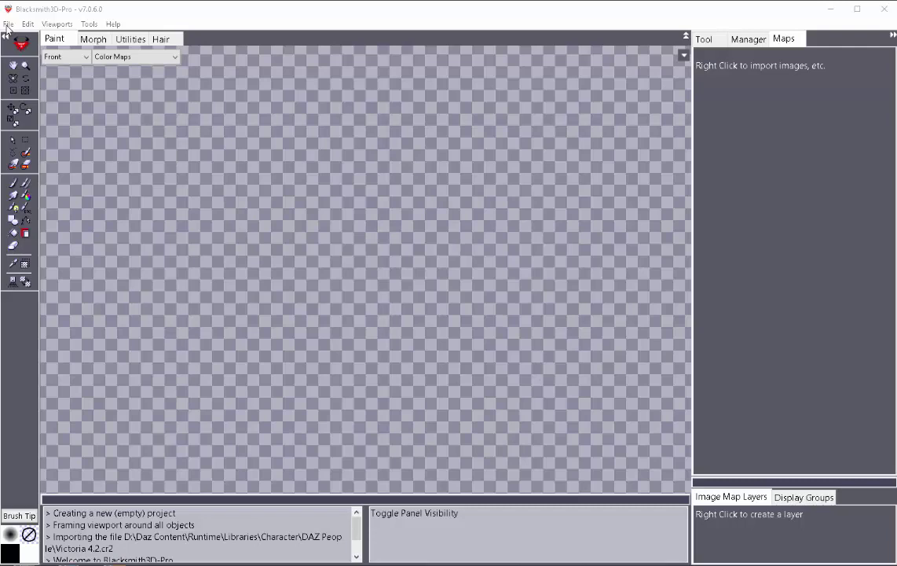
Step: Import Victoria 4.2.cr2 from DAZ People with Import Morphs and Import Textures kept on
left_click(8, 24)
left_click(32, 94)
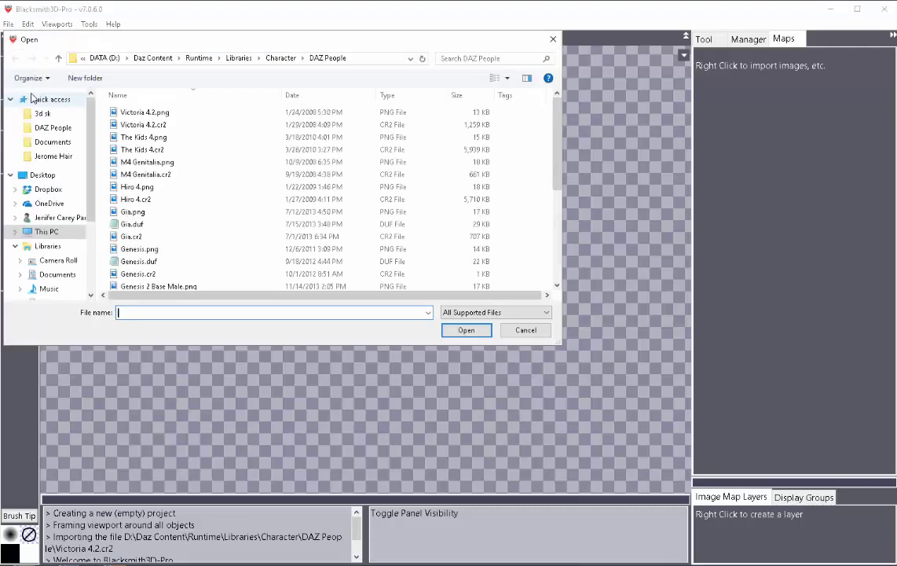
double_click(141, 124)
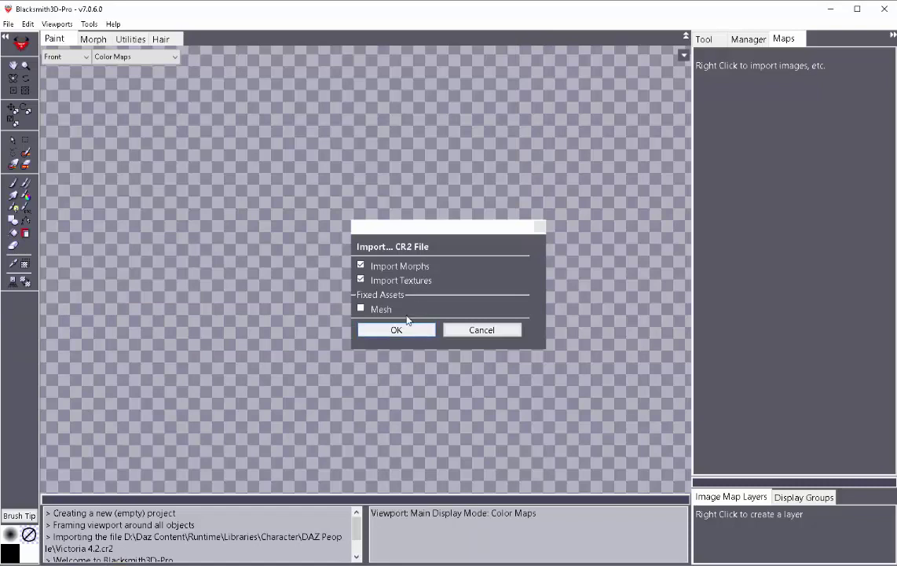
mouse_move(372, 290)
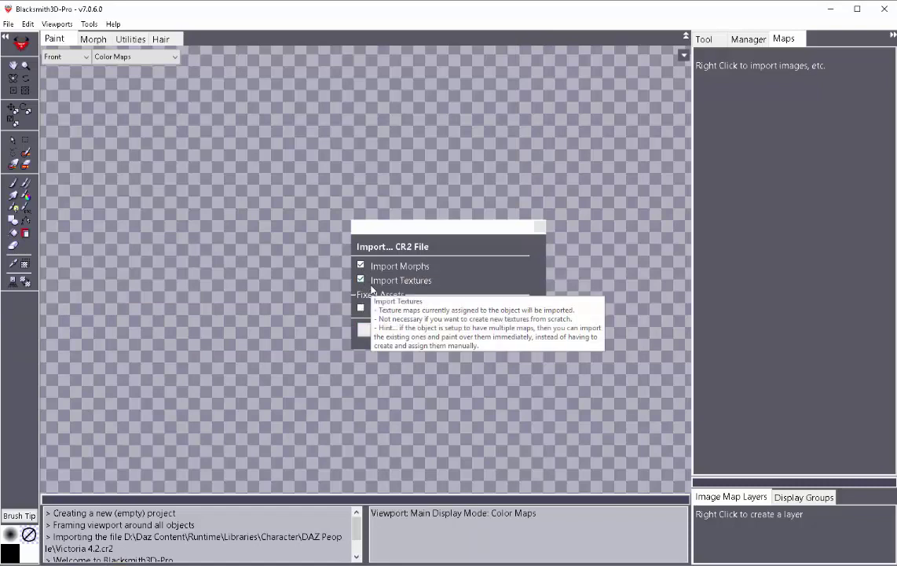
left_click(407, 331)
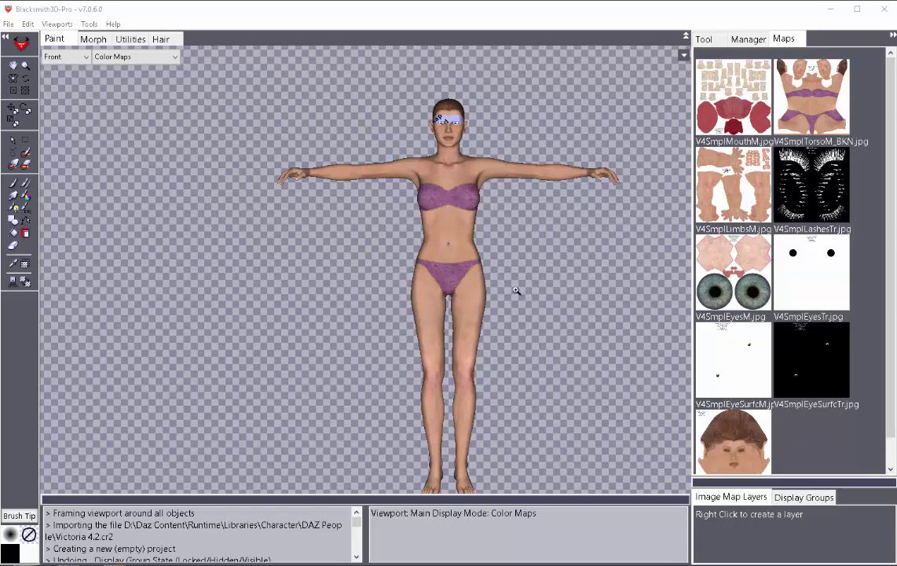
Step: Zoom and pan the viewport until the figure's head and chest fill the front view
left_click_drag(532, 260, 500, 104)
key("h")
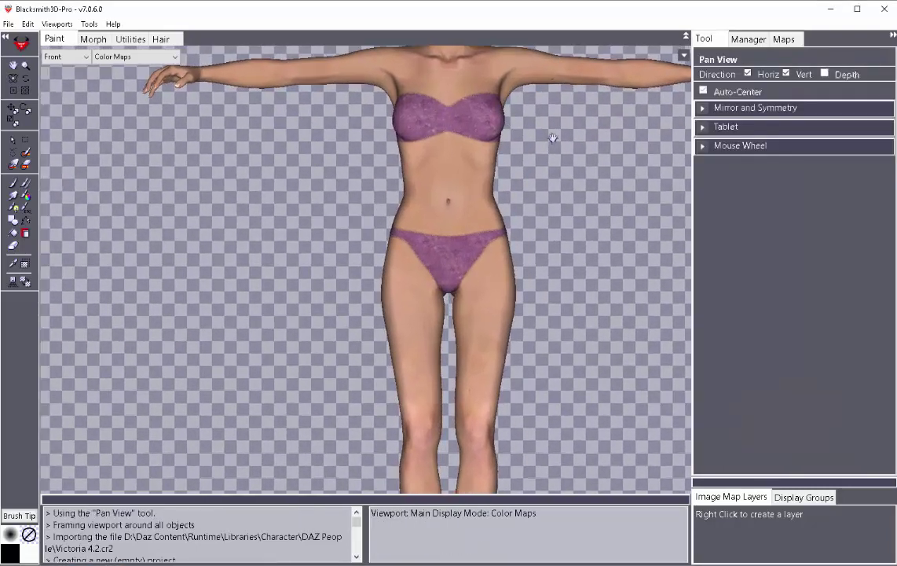
left_click_drag(554, 136, 506, 312)
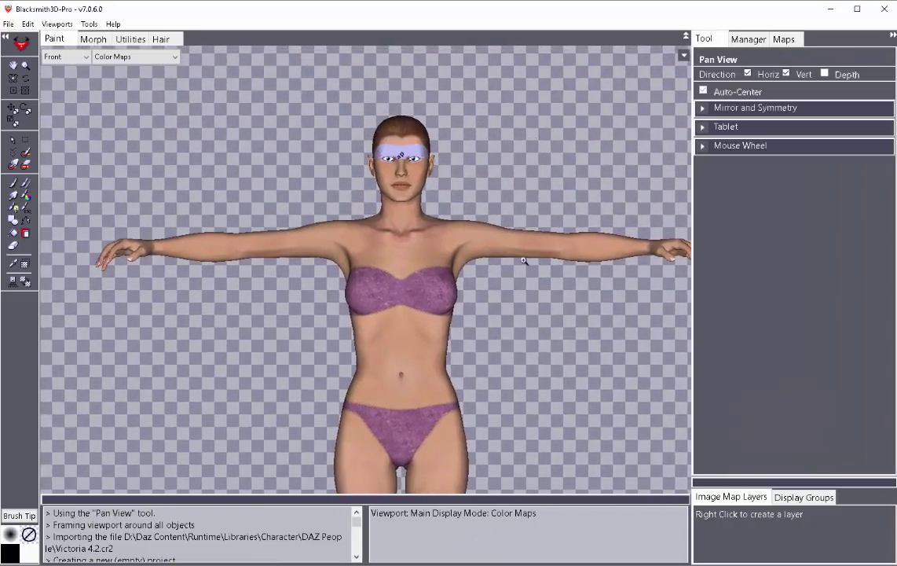
key("z")
left_click_drag(469, 234, 475, 144)
key("h")
key("z")
key("h")
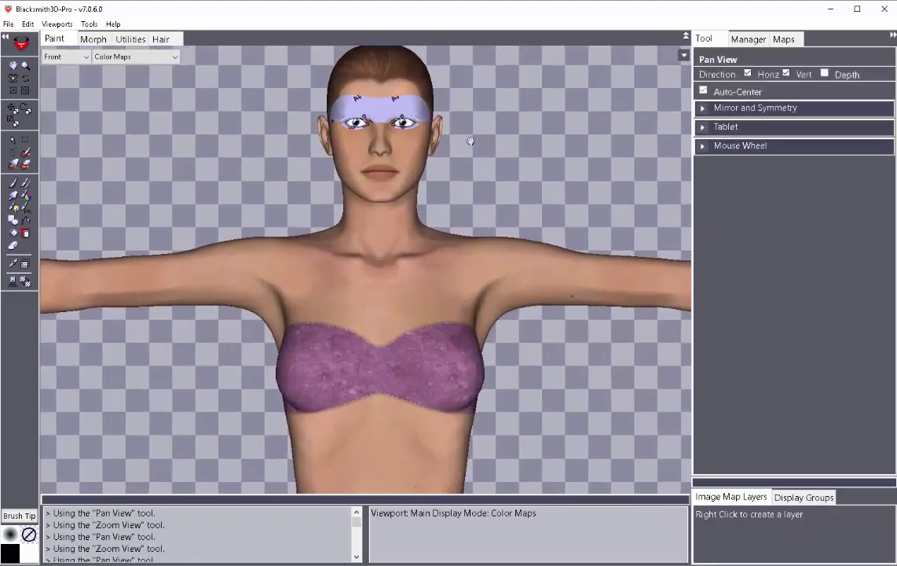
left_click_drag(482, 88, 487, 114)
Step: Switch to the Manager tab and bring up the Display Groups context menu
left_click(751, 39)
left_click(785, 39)
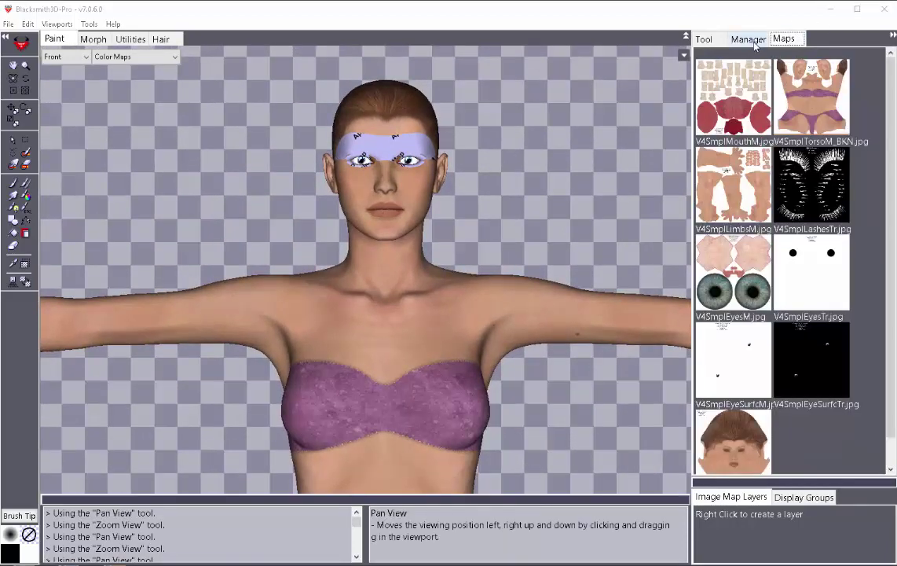
left_click(748, 39)
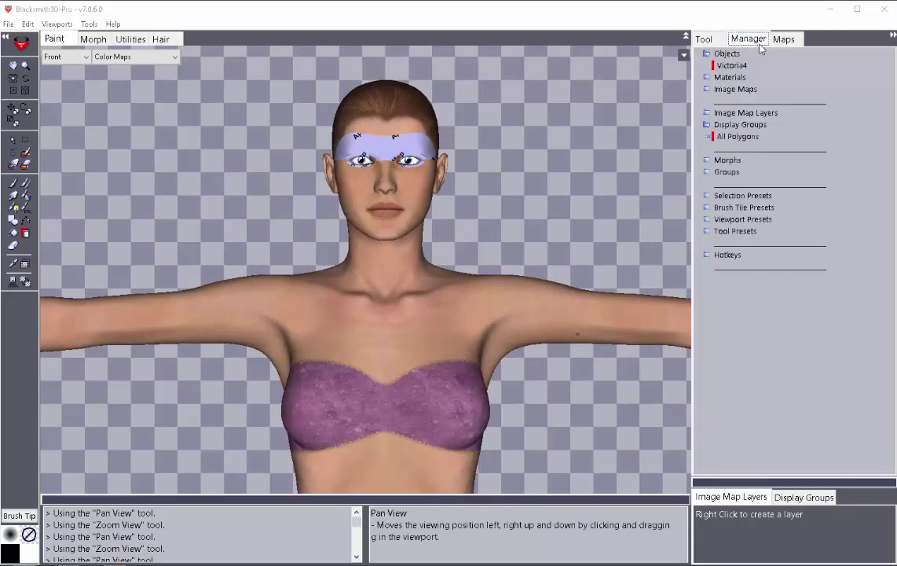
left_click(742, 125)
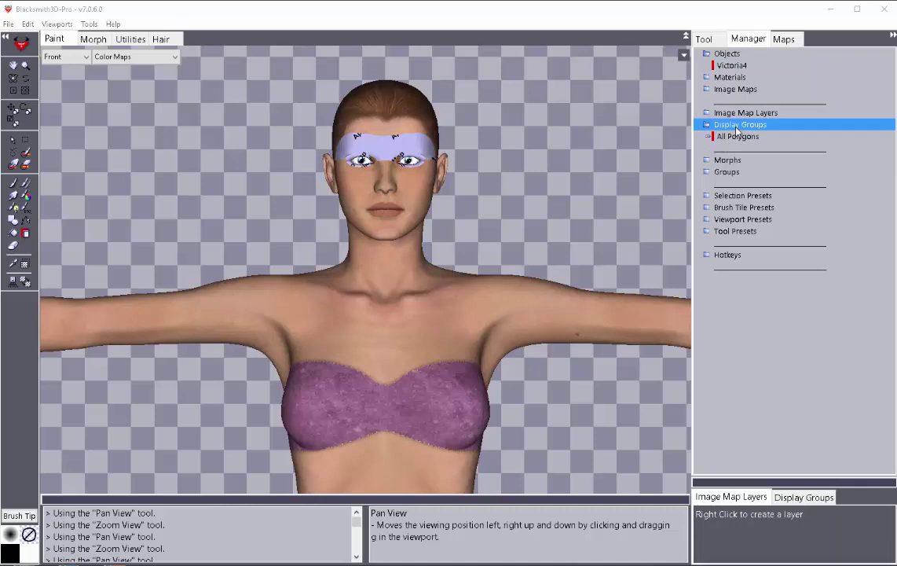
right_click(737, 129)
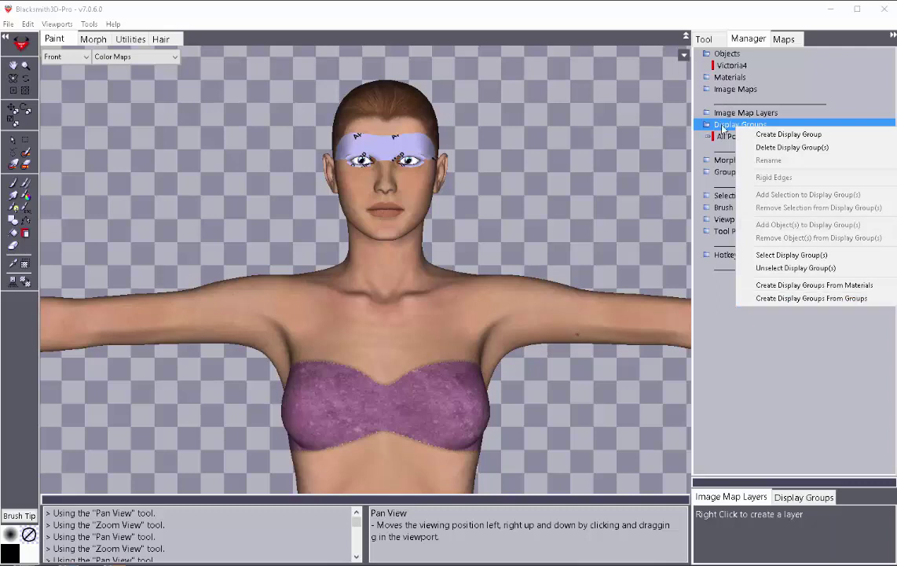
left_click(730, 117)
Step: Expand and browse the Materials and body-part Groups lists, then collapse them again
left_click(730, 77)
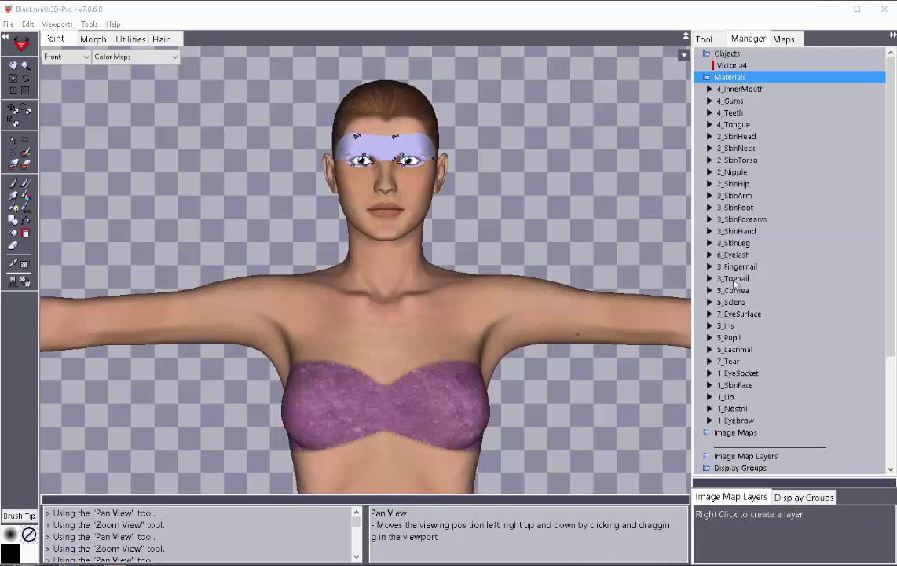
left_click(727, 79)
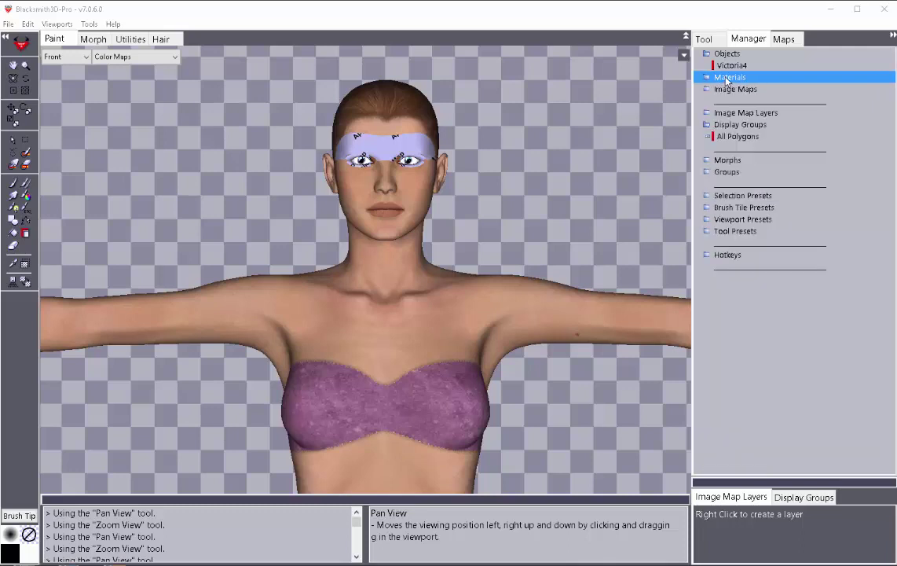
left_click(727, 172)
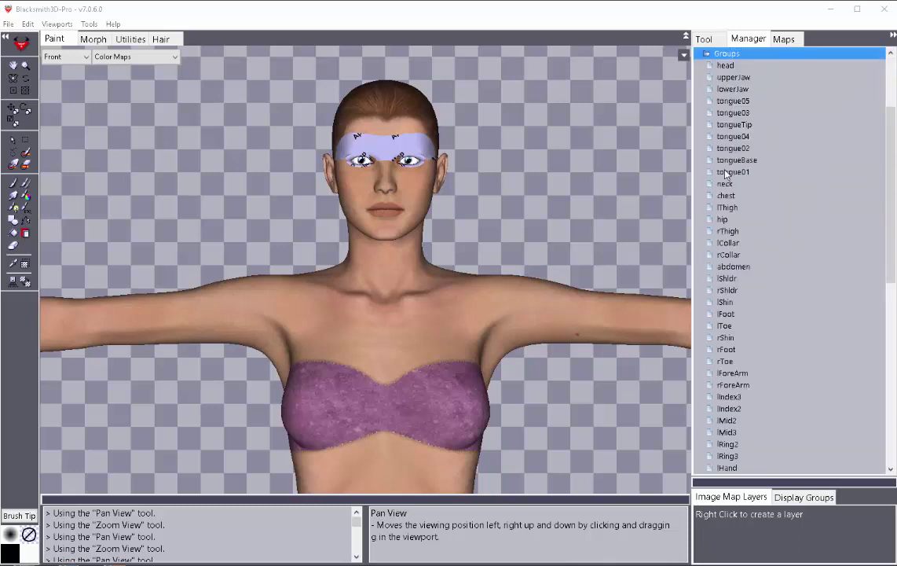
scroll(894, 213, "down", 1)
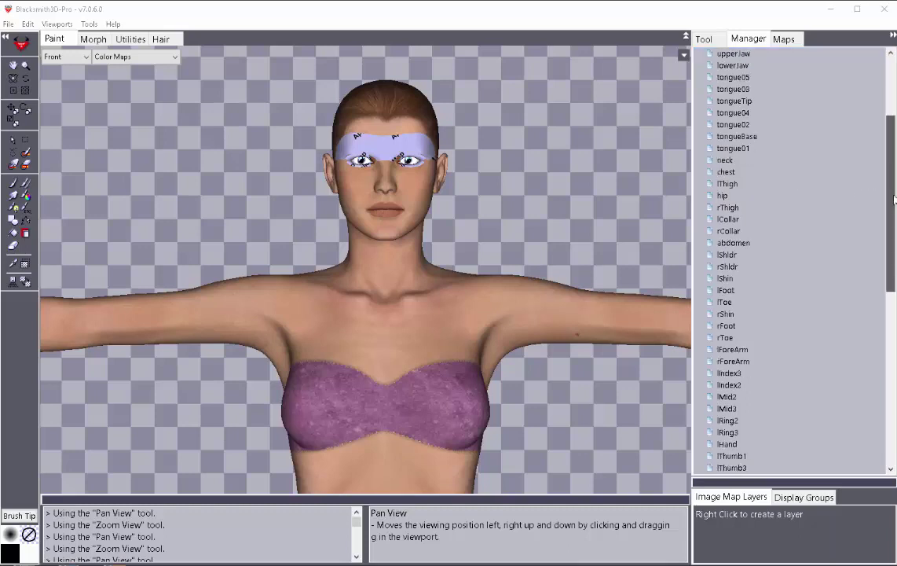
scroll(894, 214, "down", 10)
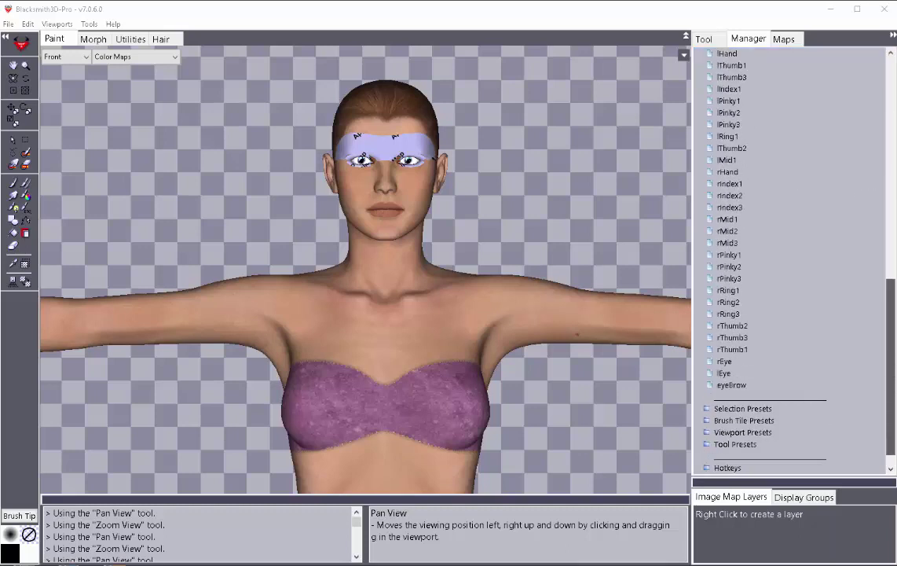
scroll(877, 115, "up", 12)
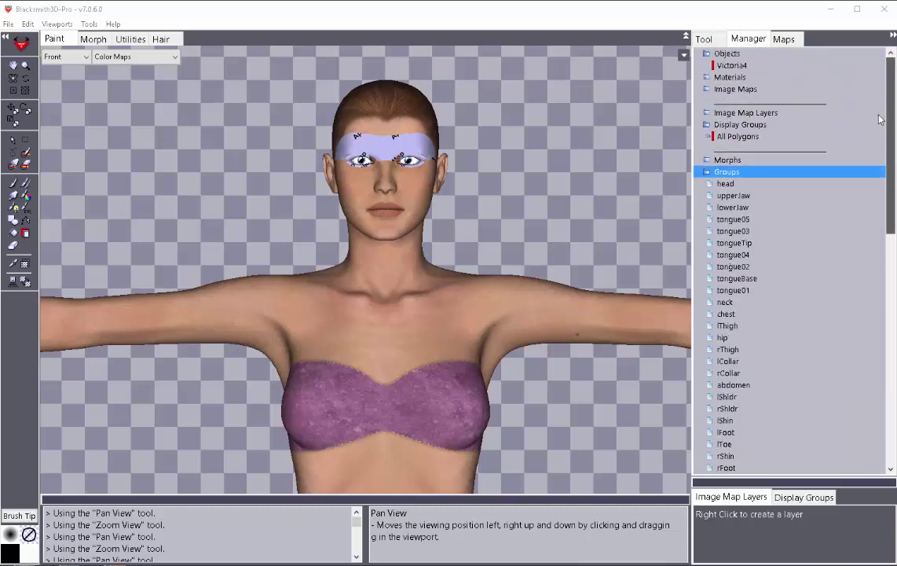
double_click(746, 172)
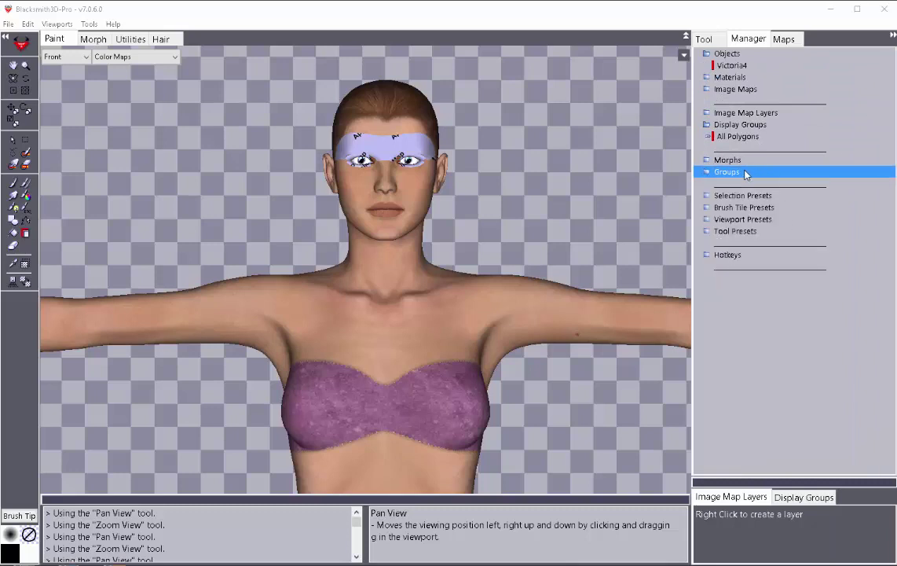
double_click(730, 78)
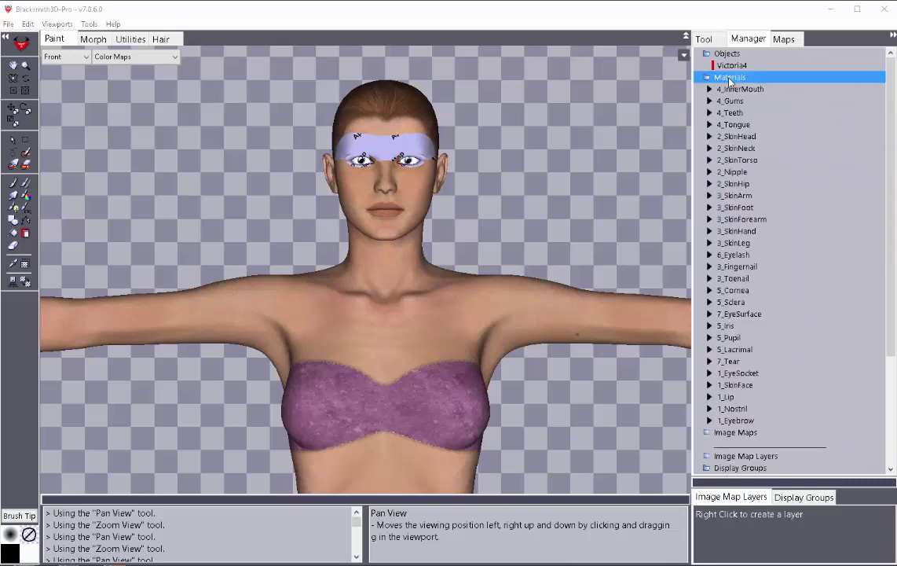
double_click(730, 79)
Step: Run Create Display Groups From Materials, producing groups like 1_SkinFace and 2_SkinHead
right_click(725, 126)
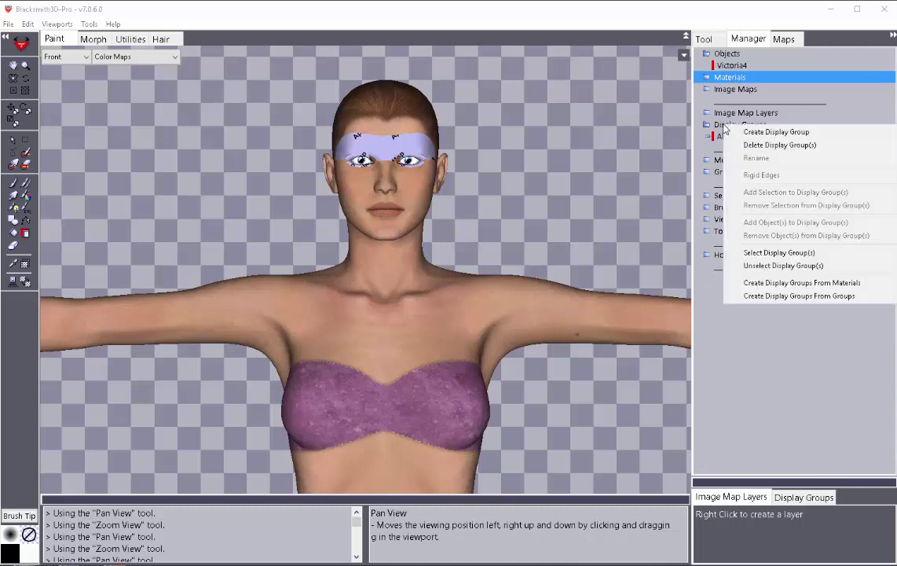
left_click(781, 285)
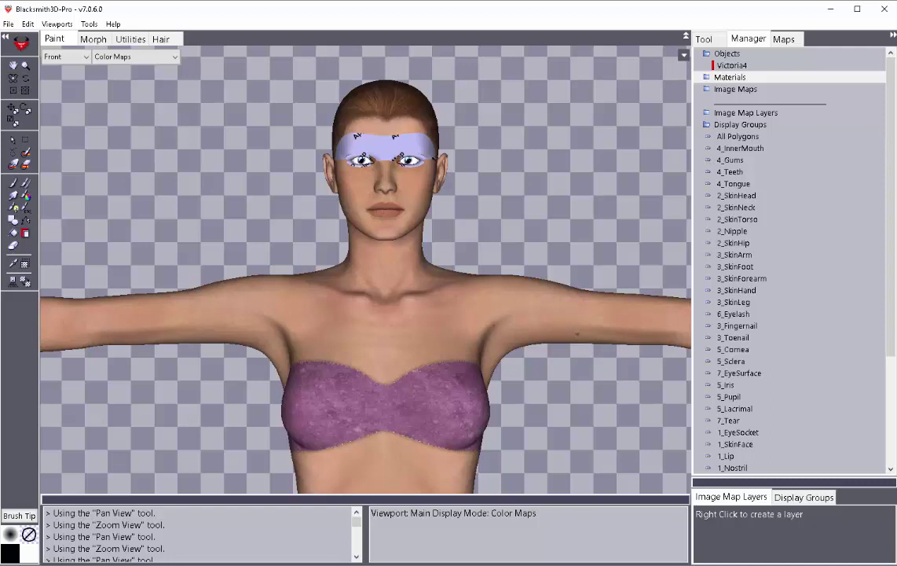
left_click(733, 314)
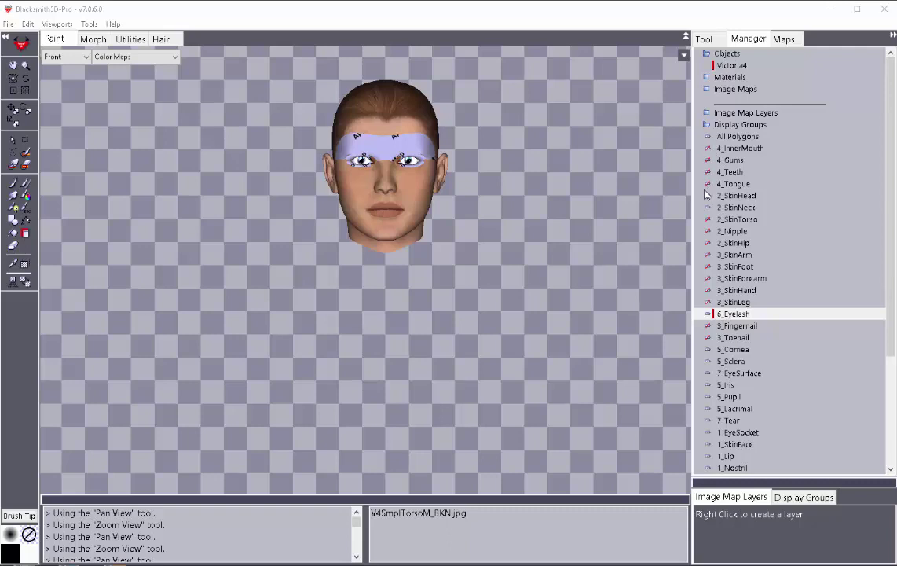
left_click(725, 315)
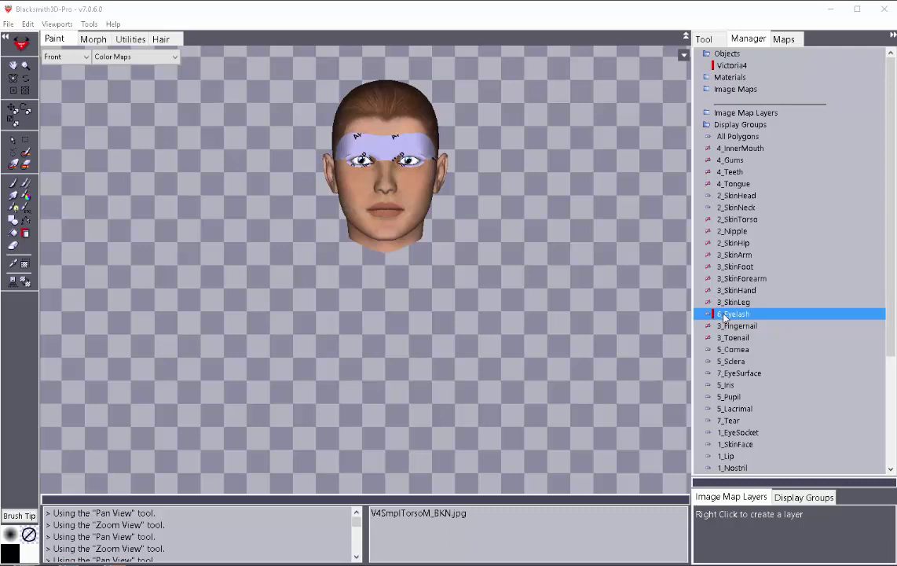
scroll(823, 325, "down", 3)
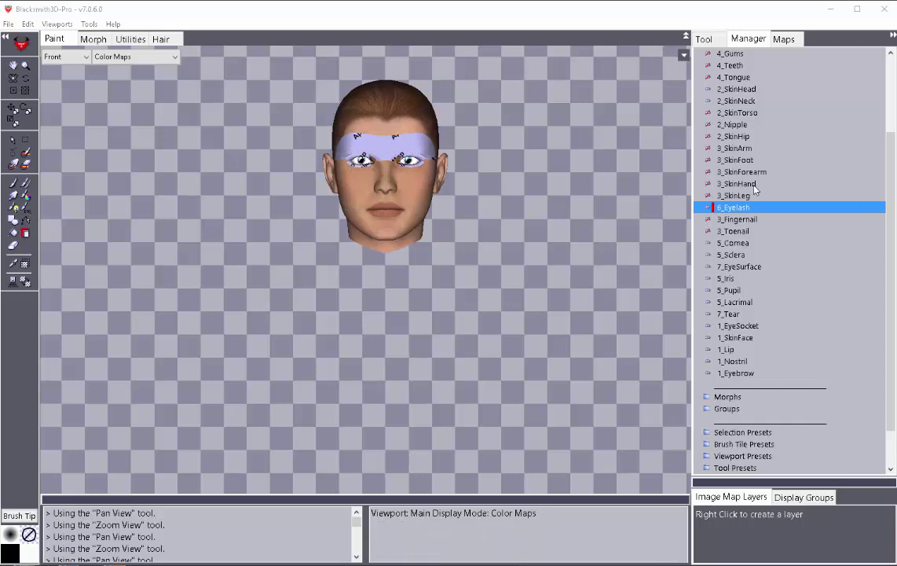
left_click(747, 372)
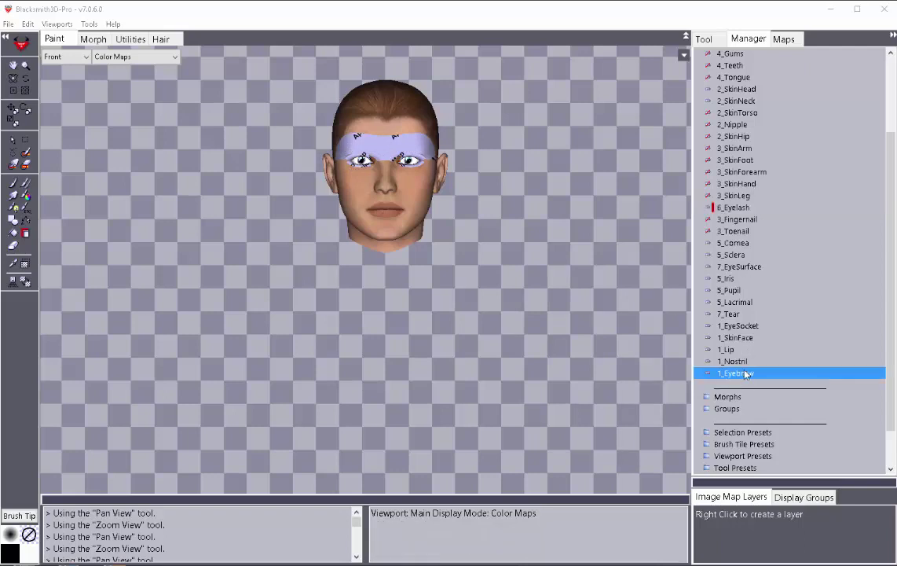
left_click(735, 207)
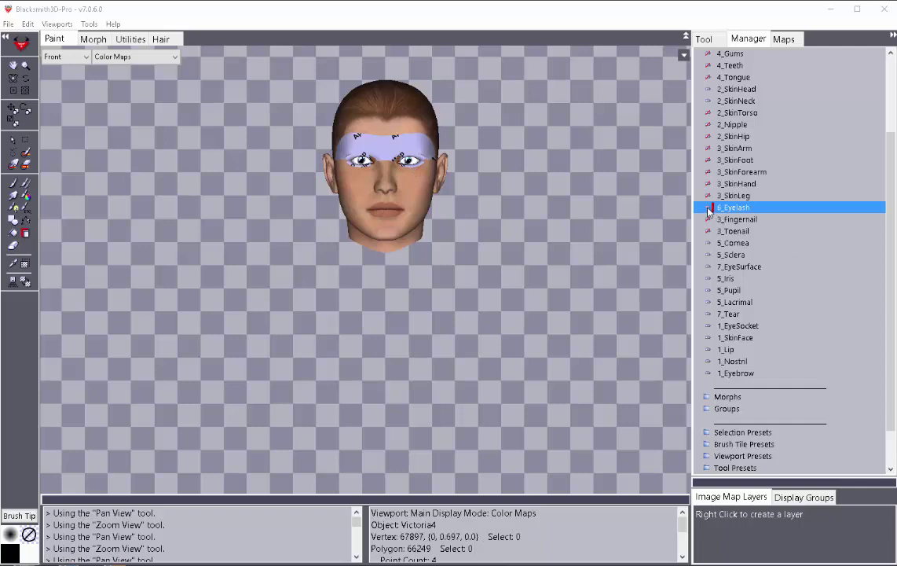
Step: Toggle visibility of the 6_Eyelash, 1_Eyebrow and 7_EyeSurface display groups to remove the forehead band
left_click(710, 209)
left_click(710, 209)
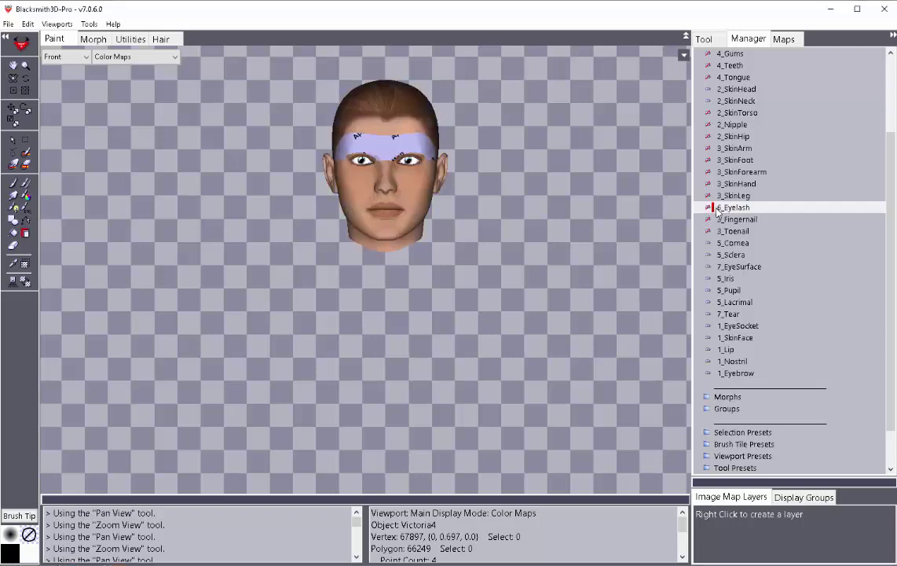
left_click(711, 374)
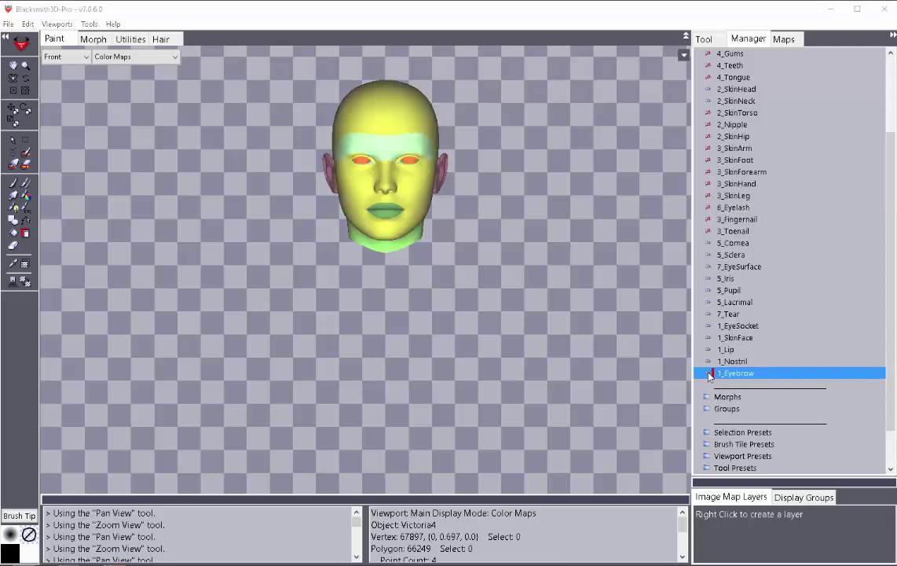
left_click(709, 373)
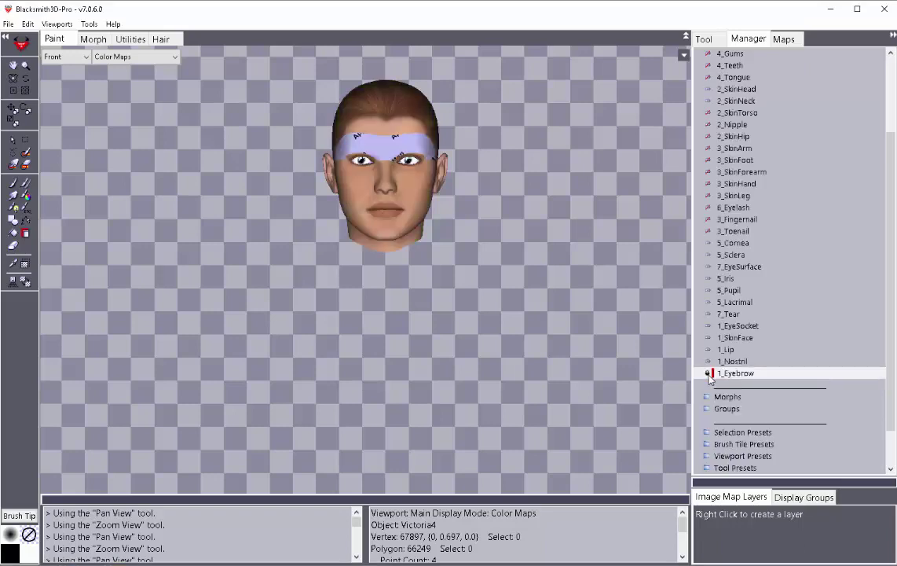
left_click(710, 375)
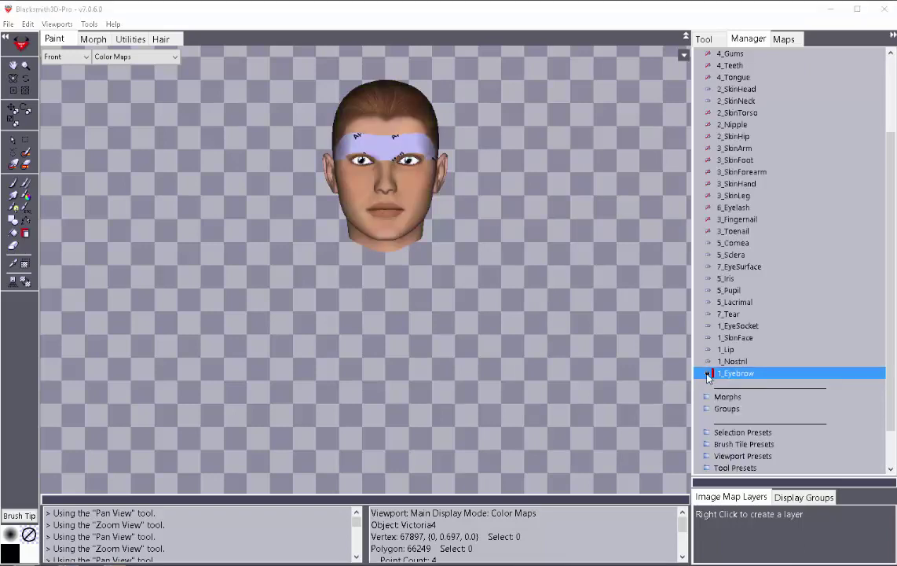
left_click(708, 374)
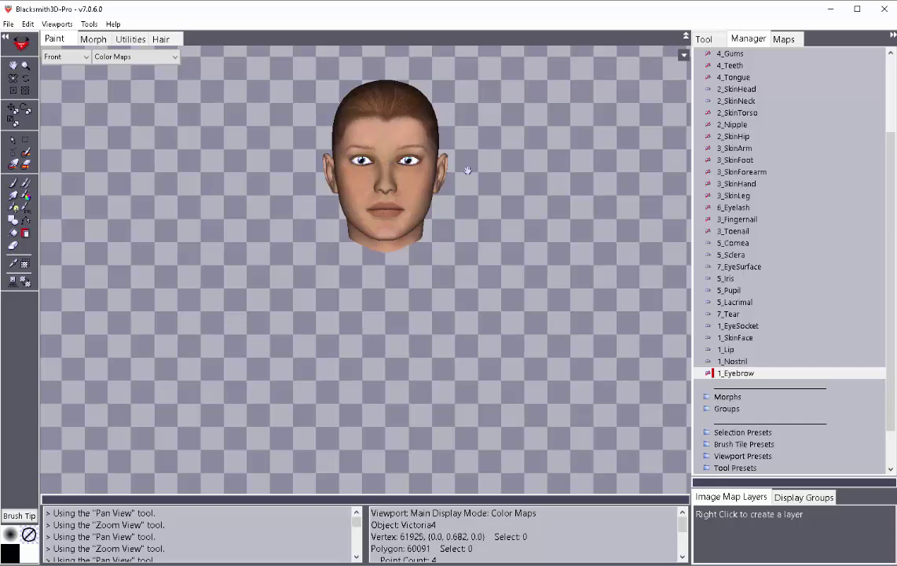
left_click(710, 270)
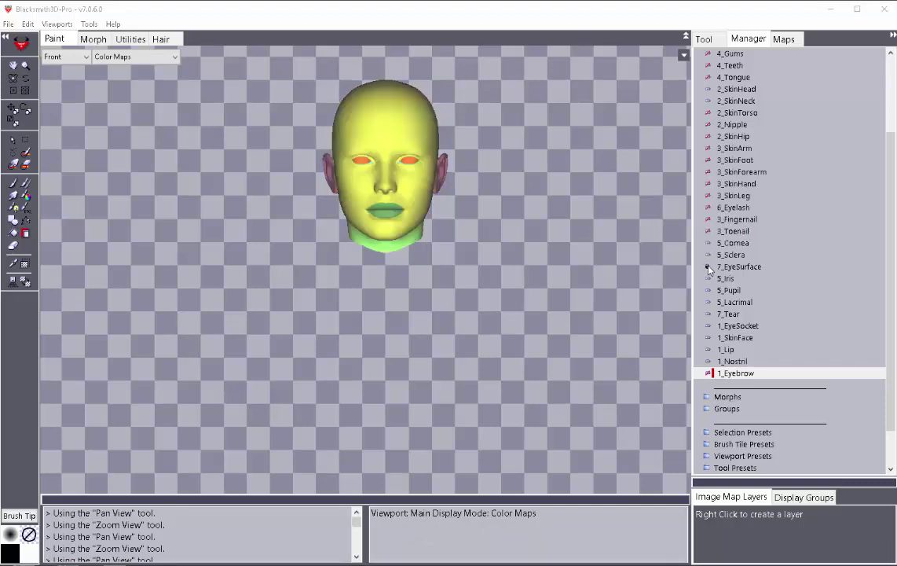
left_click(711, 270)
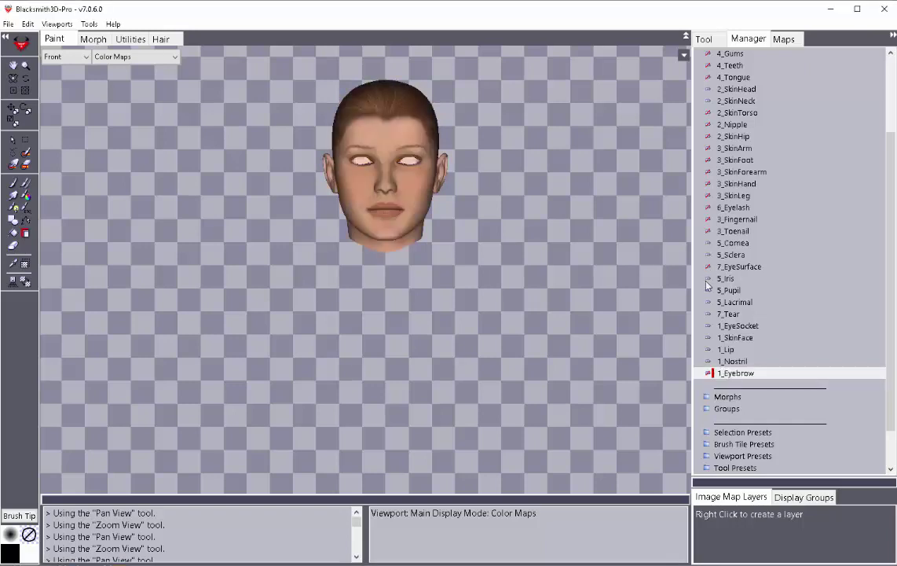
Step: Move the head lower in the viewport and zoom in on it
left_click(12, 65)
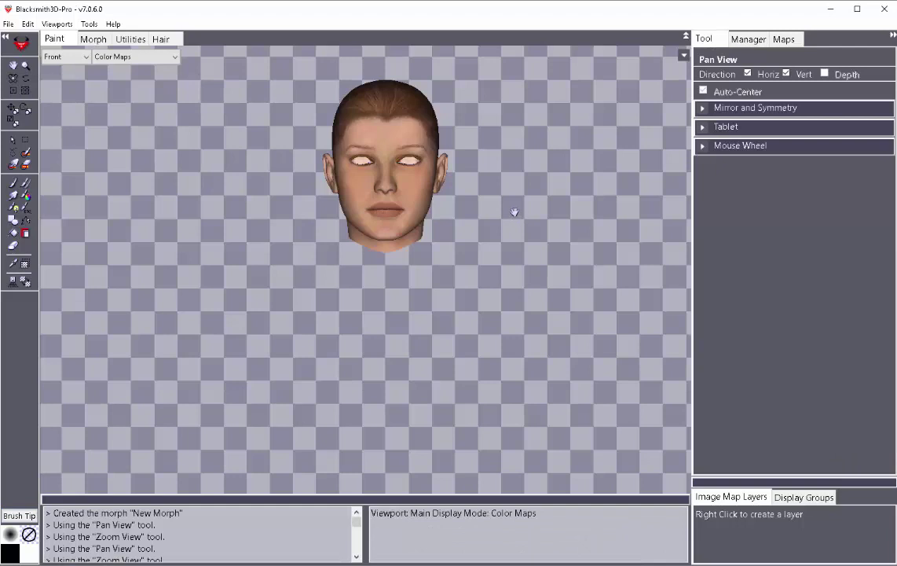
left_click_drag(514, 213, 498, 286)
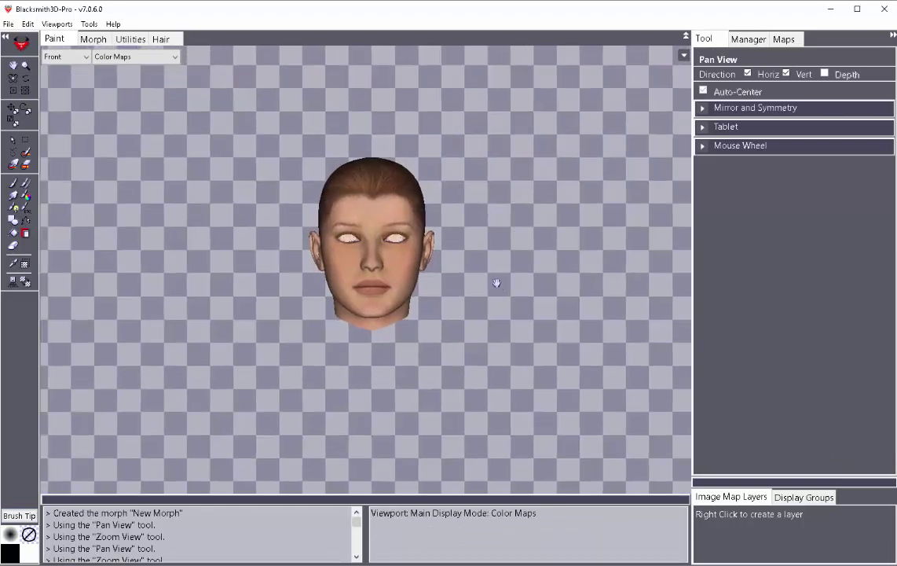
key("z")
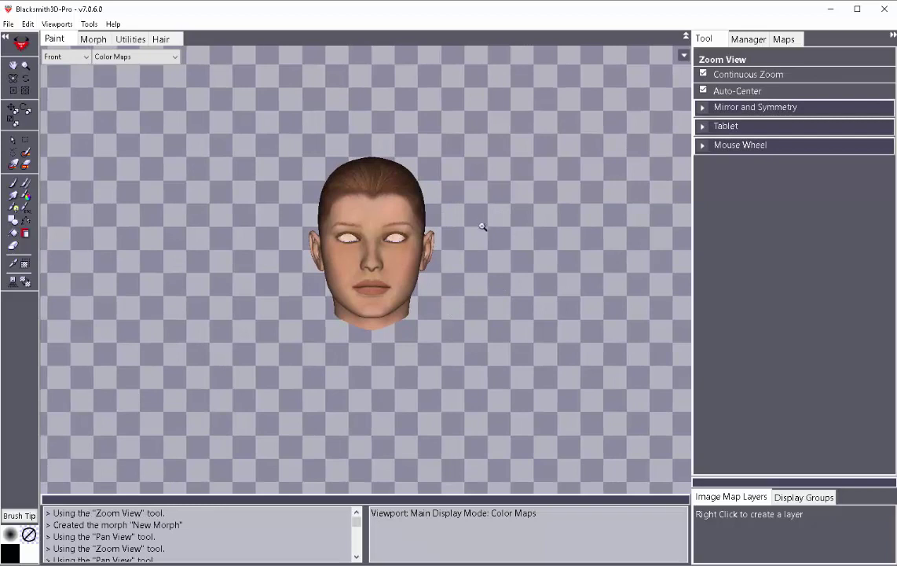
left_click(750, 39)
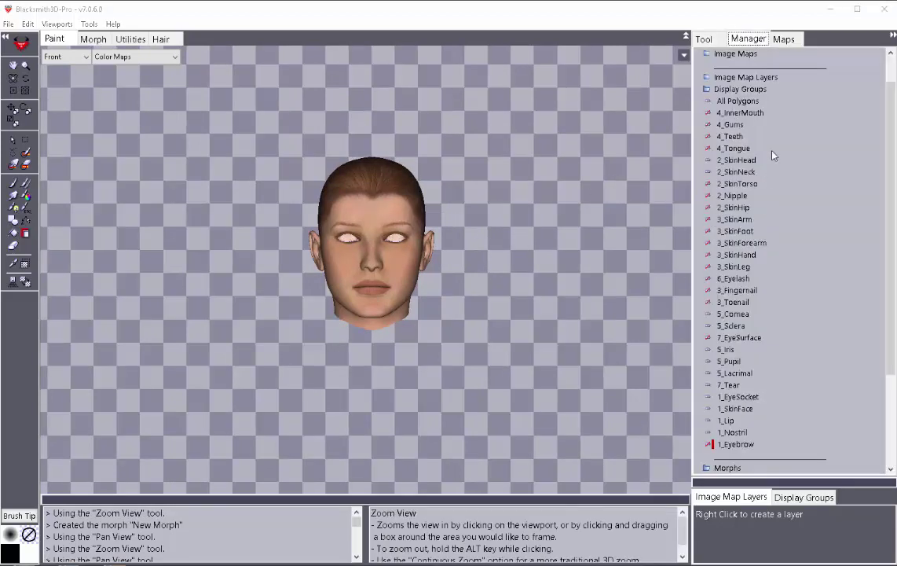
left_click(471, 192)
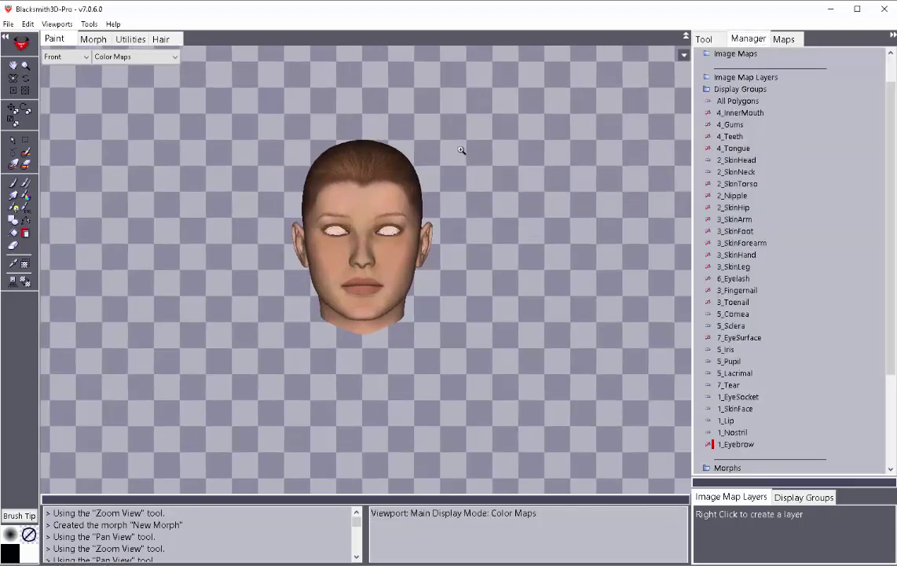
left_click(490, 124)
Step: Pan and zoom further until the enlarged head sits centred in the viewport
left_click(14, 76)
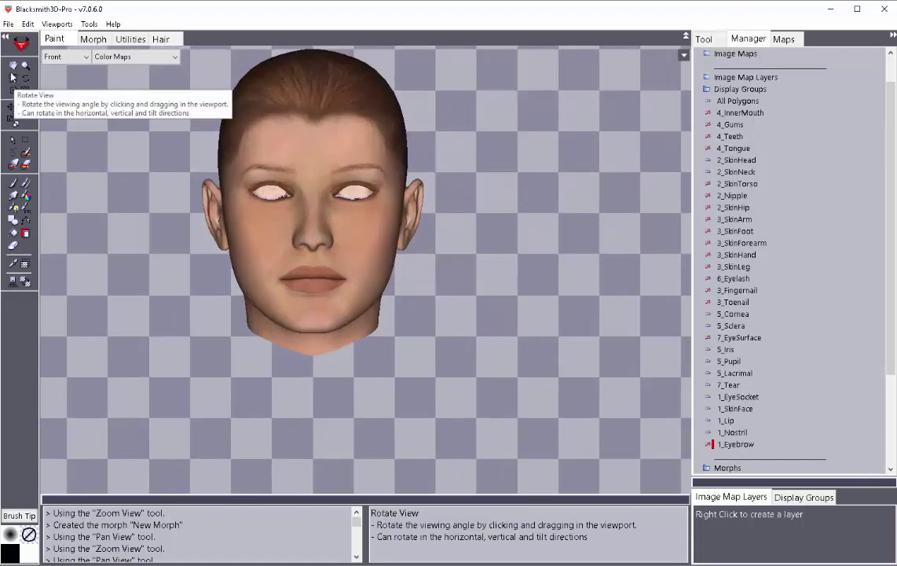
left_click_drag(489, 189, 537, 216)
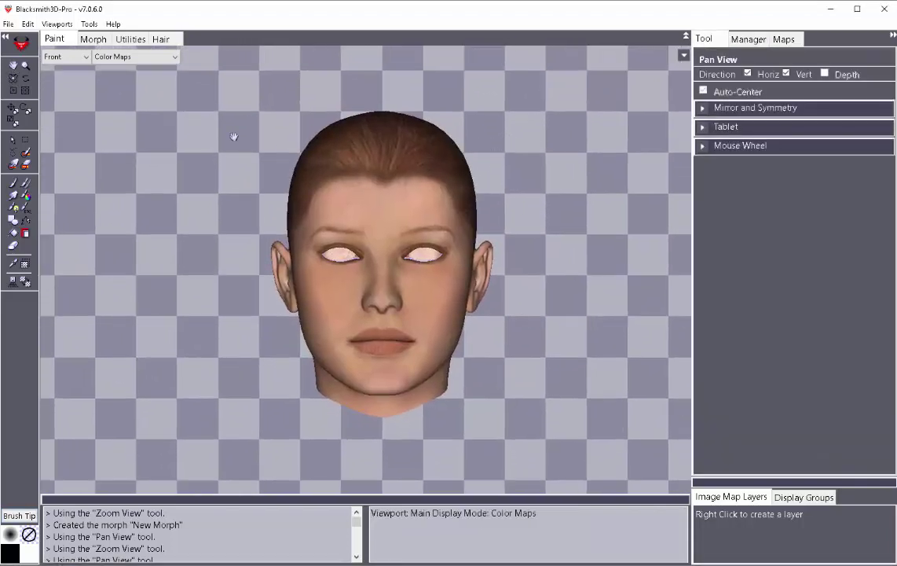
left_click(25, 65)
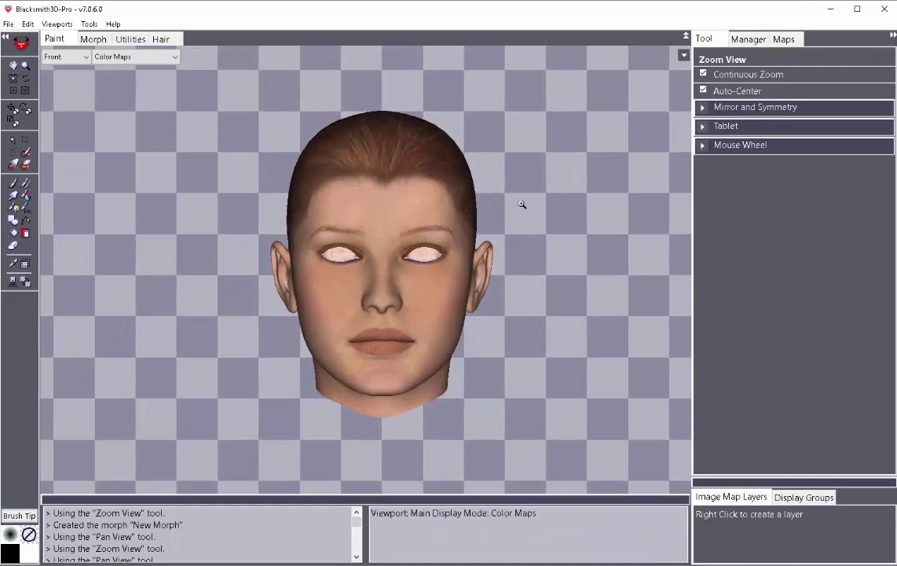
left_click(524, 201)
left_click(544, 137)
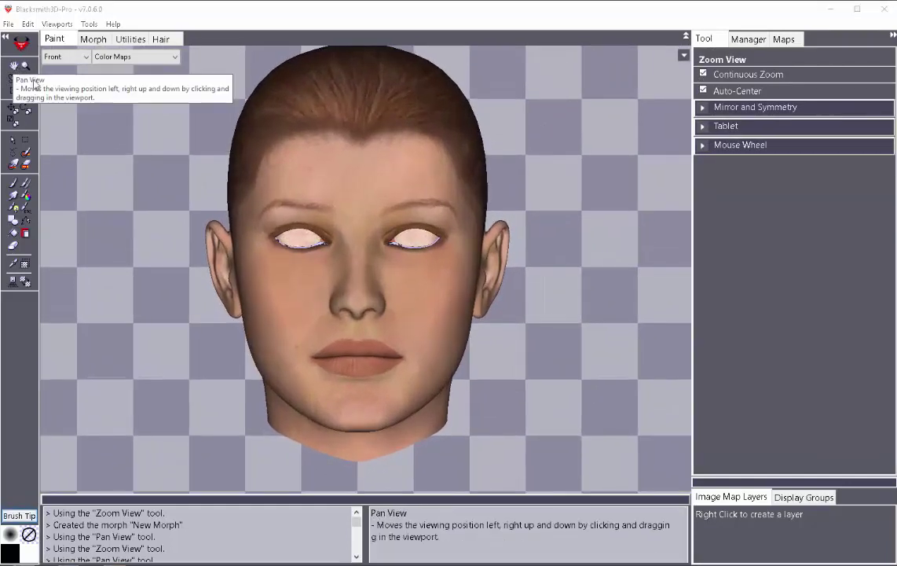
left_click(13, 65)
left_click_drag(552, 155, 579, 180)
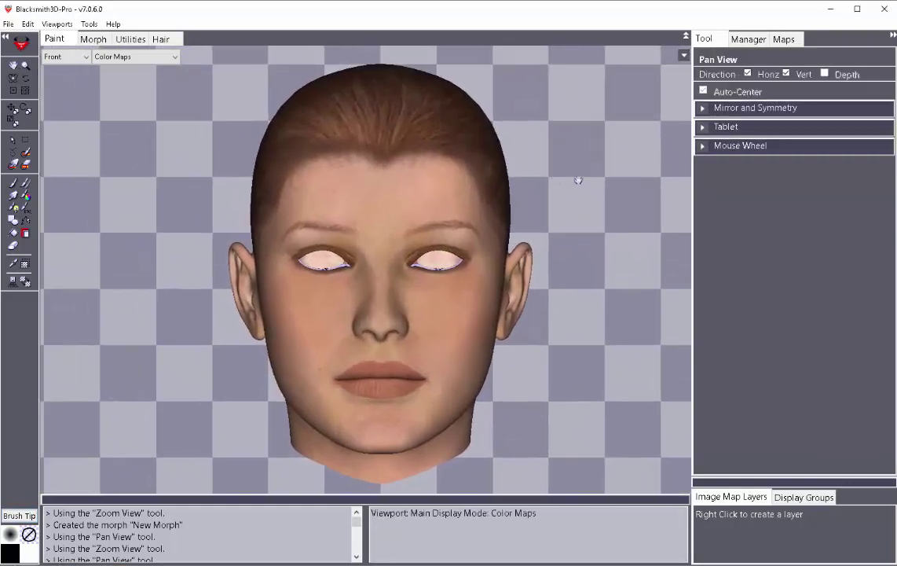